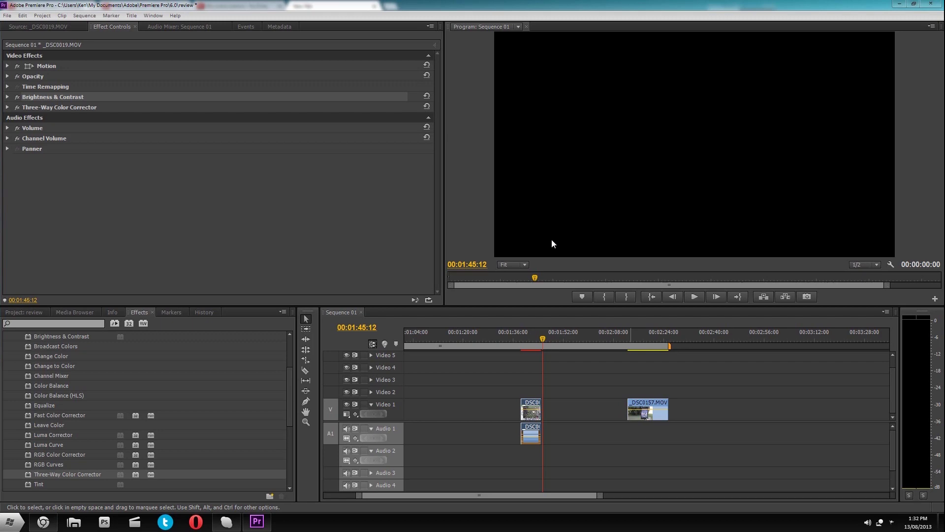
- Remove the Brightness & Contrast and Three-Way Color Corrector effects from the flower-garden clip
{"action": "left_click", "coordinate": [533, 339]}
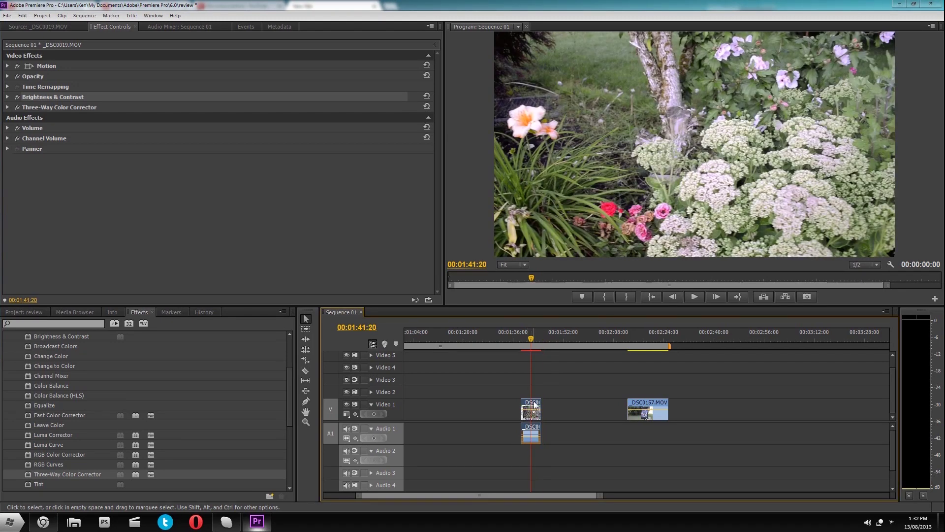
{"action": "right_click", "coordinate": [533, 408]}
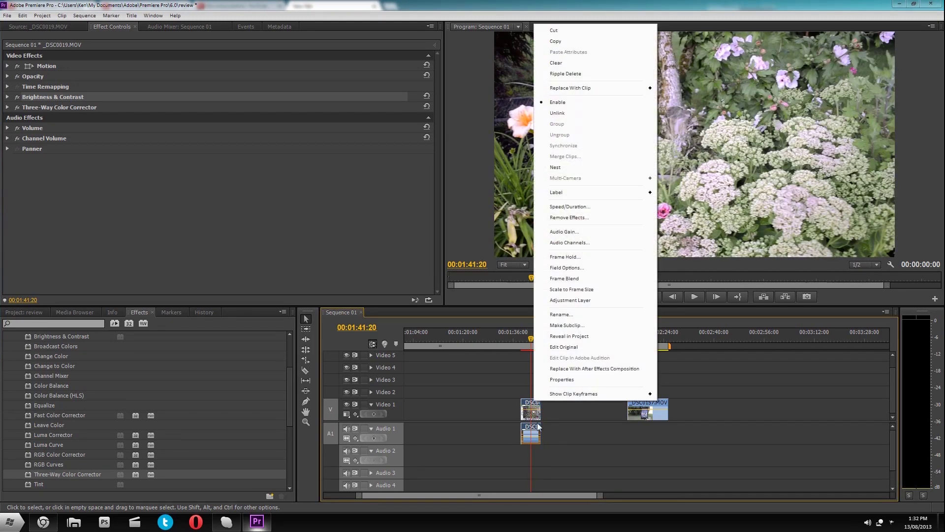
{"action": "left_click", "coordinate": [566, 218]}
{"action": "left_click", "coordinate": [482, 304]}
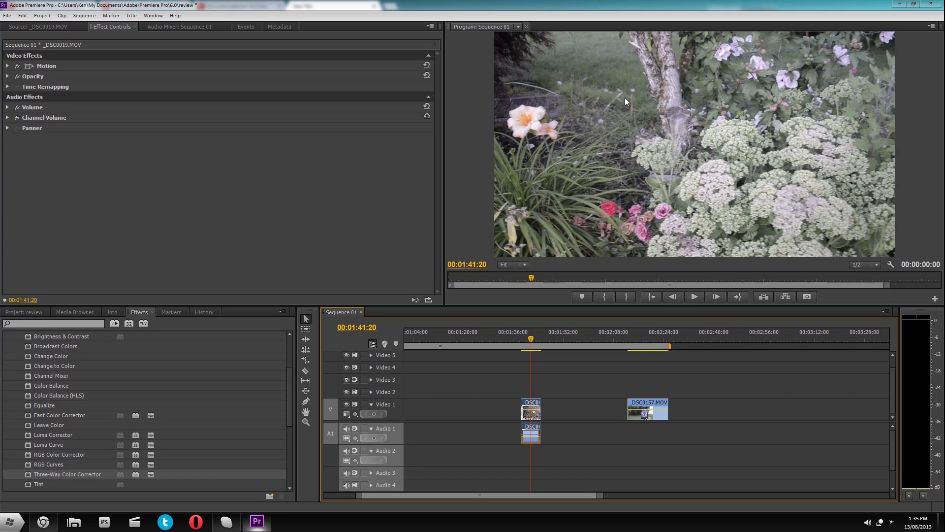
- Drag Brightness & Contrast from Video Effects onto the flower-garden clip in the timeline
{"action": "key", "text": "backslash"}
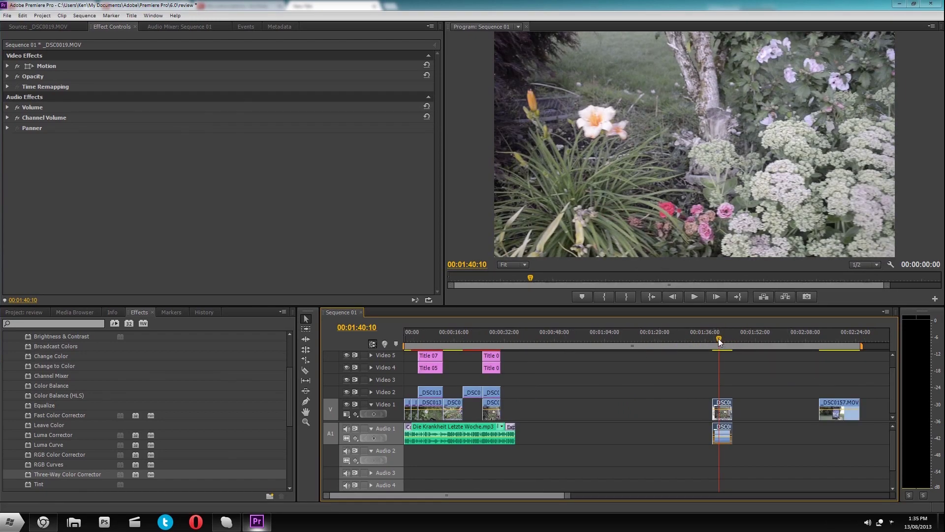
{"action": "left_click_drag", "start_coordinate": [718, 338], "coordinate": [722, 338]}
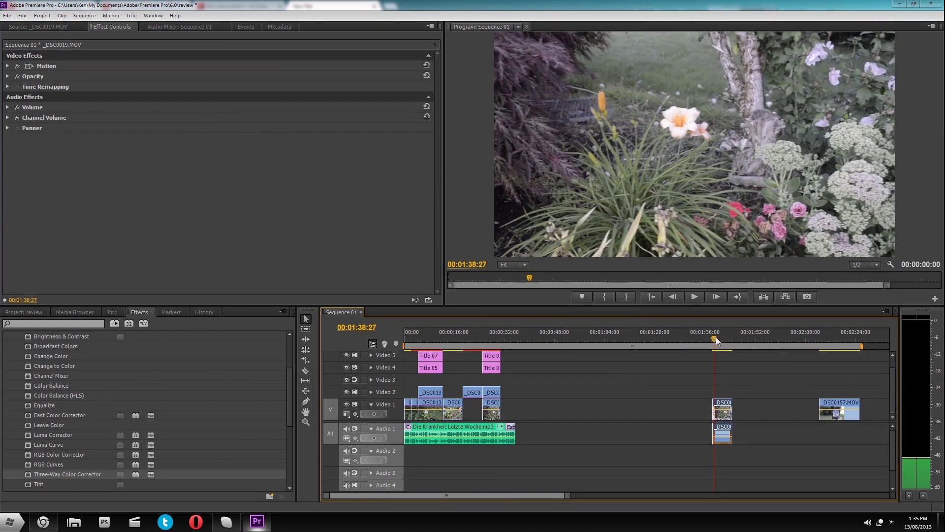
{"action": "left_click_drag", "start_coordinate": [723, 338], "coordinate": [728, 336]}
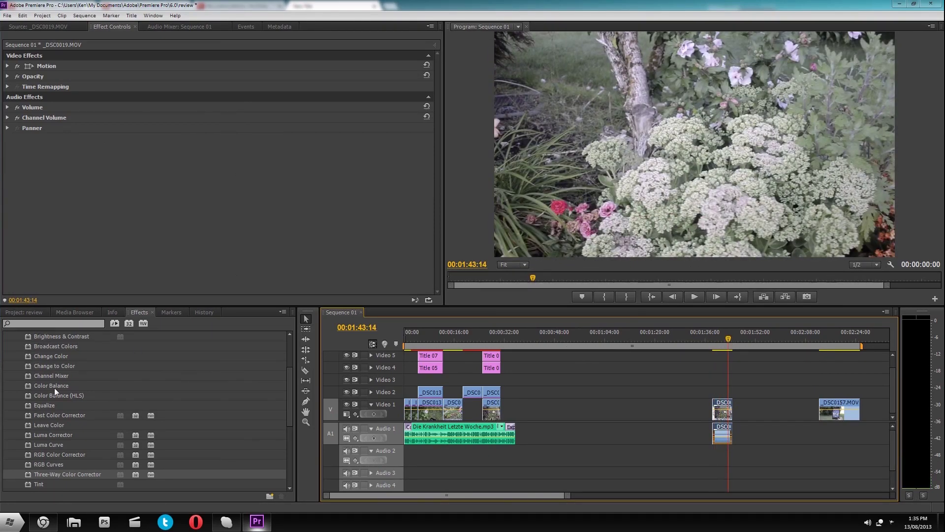
{"action": "scroll", "coordinate": [72, 402], "scroll_direction": "up", "scroll_amount": 3}
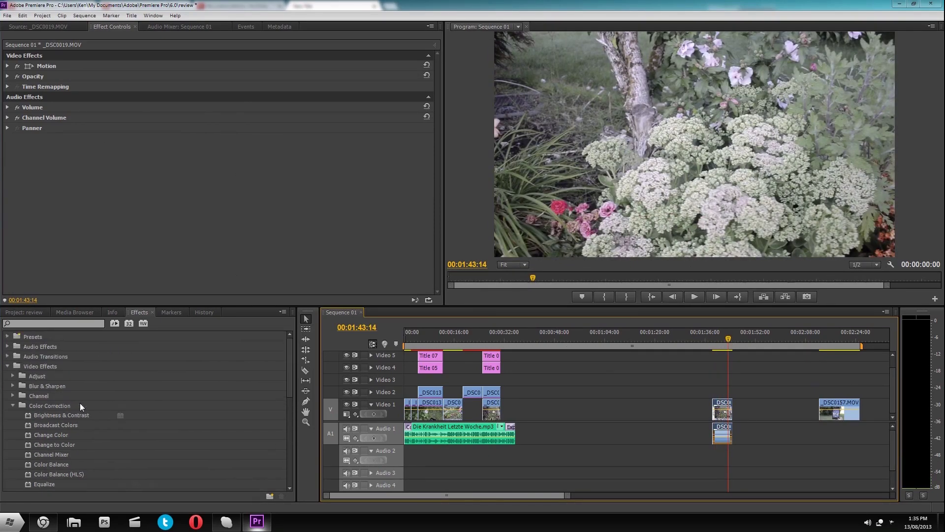
{"action": "left_click", "coordinate": [140, 316]}
{"action": "scroll", "coordinate": [55, 398], "scroll_direction": "down", "scroll_amount": 3}
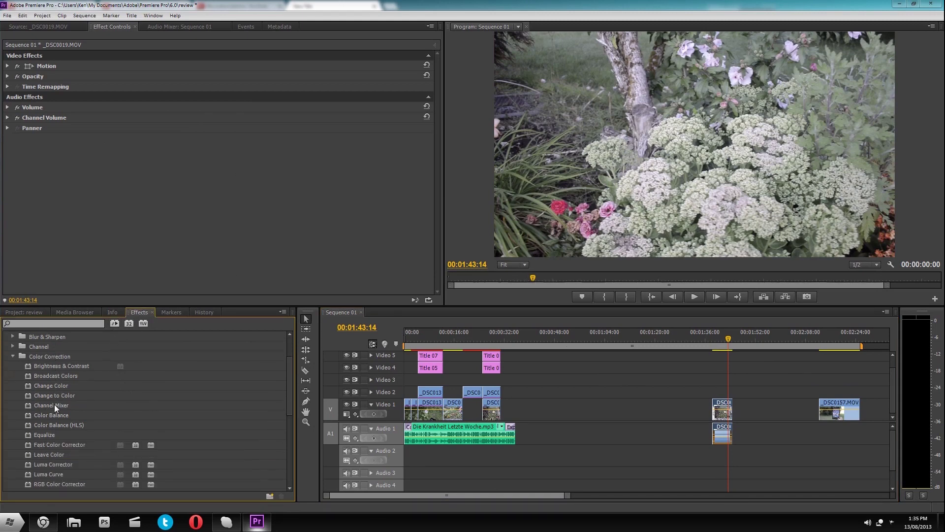
{"action": "scroll", "coordinate": [59, 396], "scroll_direction": "down", "scroll_amount": 1}
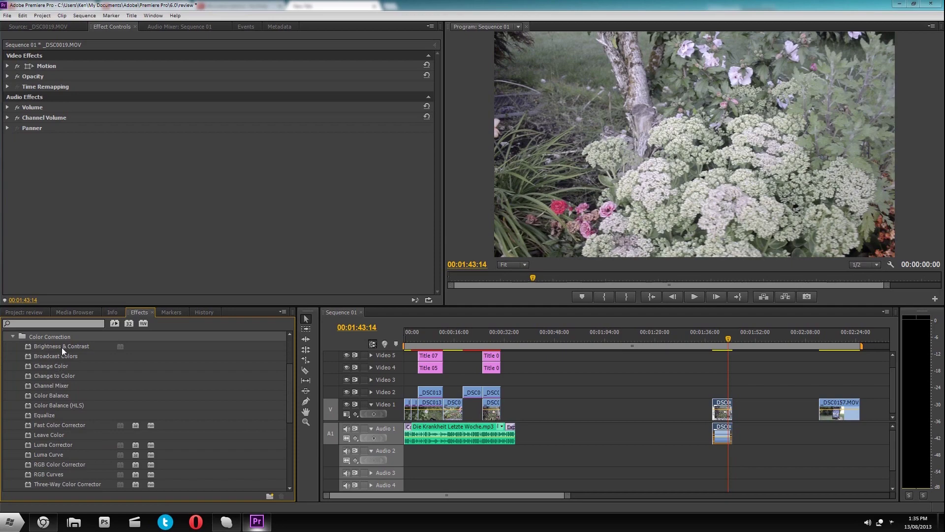
{"action": "left_click", "coordinate": [61, 348]}
{"action": "left_click_drag", "start_coordinate": [62, 347], "coordinate": [719, 407]}
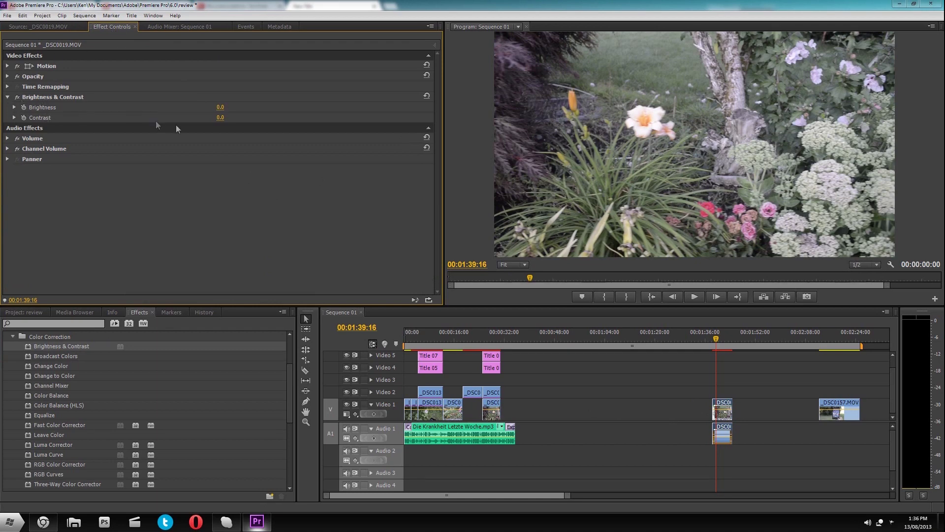
- Set the Brightness & Contrast effect to Brightness 2.0 and Contrast 15.0
{"action": "left_click", "coordinate": [218, 108]}
{"action": "type", "text": "2"}
{"action": "key", "text": "Return"}
{"action": "left_click", "coordinate": [221, 118]}
{"action": "type", "text": "1"}
{"action": "type", "text": "5"}
{"action": "key", "text": "Return"}
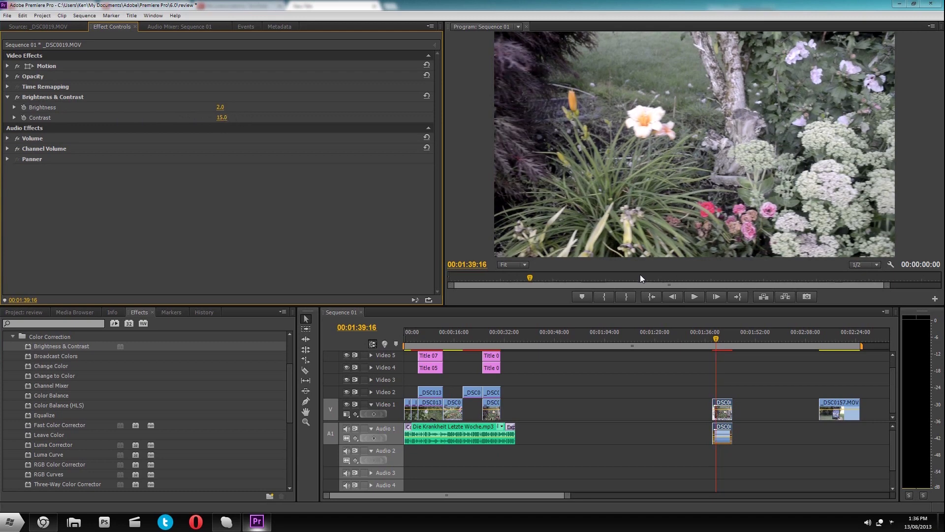
- Toggle Brightness & Contrast off and on to compare, then collapse its settings
{"action": "left_click", "coordinate": [16, 95]}
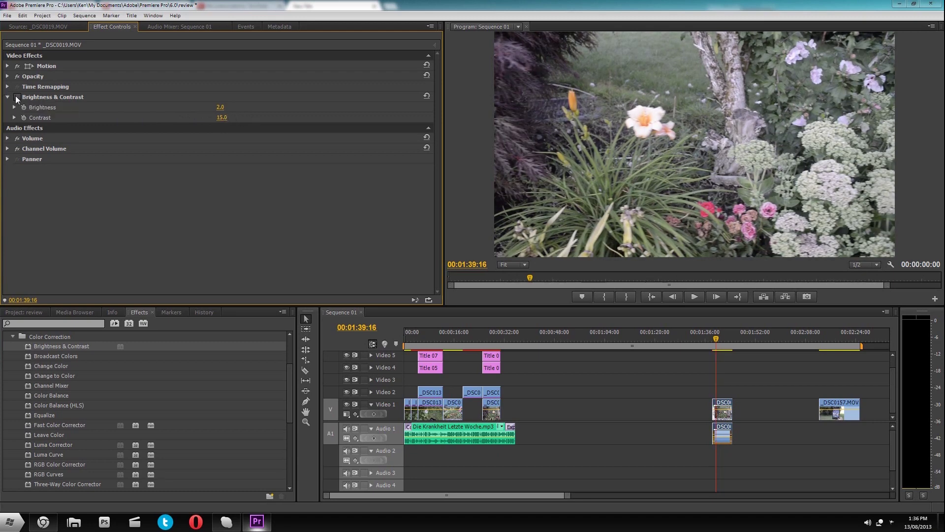
{"action": "left_click", "coordinate": [16, 95]}
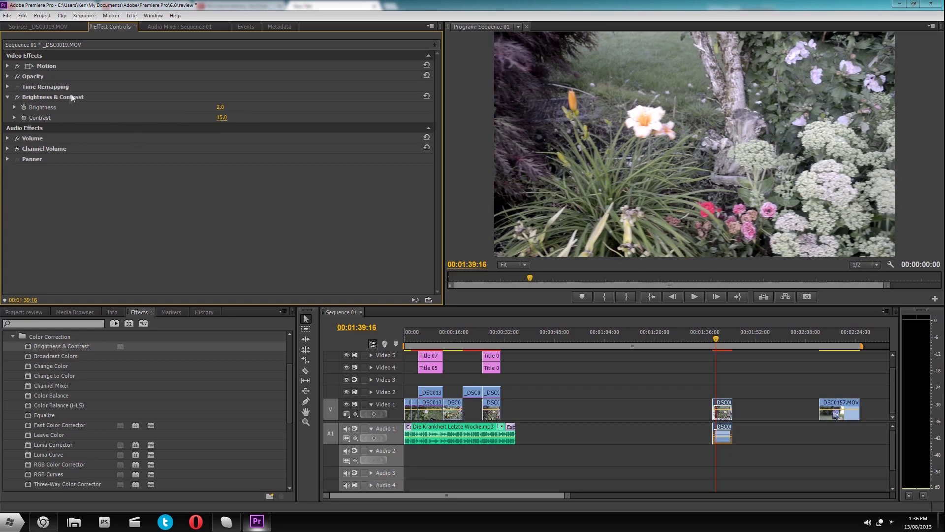
{"action": "left_click", "coordinate": [9, 97]}
{"action": "scroll", "coordinate": [69, 452], "scroll_direction": "down", "scroll_amount": 1}
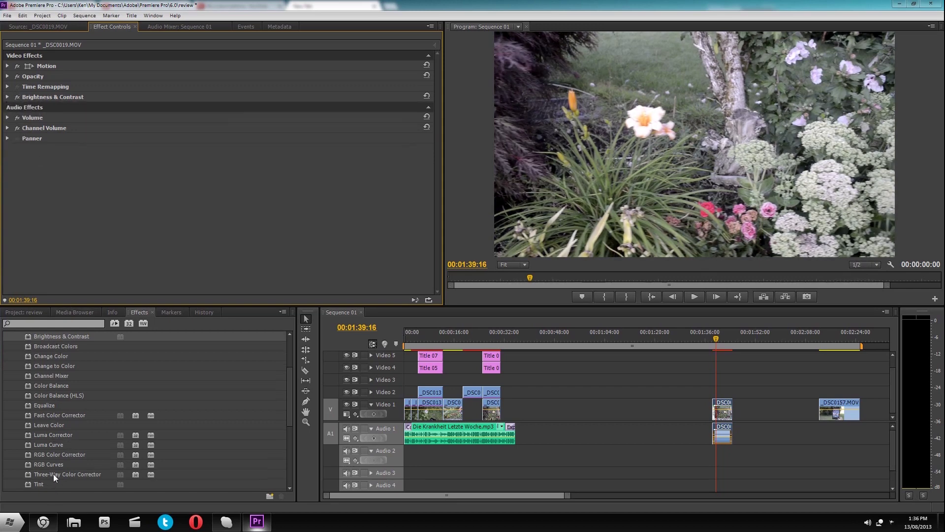
- Apply Three-Way Color Corrector to the flower clip and shift its shadows, midtones and highlights wheels
{"action": "left_click_drag", "start_coordinate": [54, 474], "coordinate": [73, 478]}
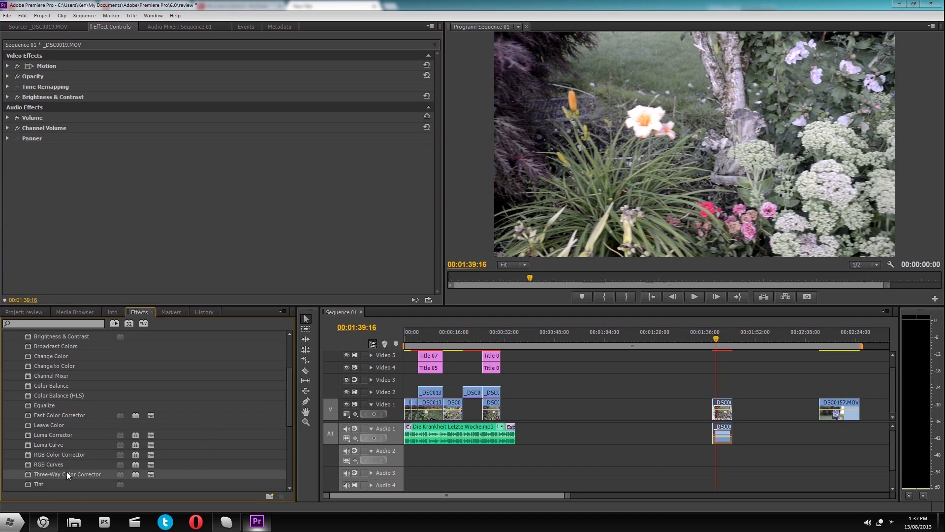
{"action": "left_click_drag", "start_coordinate": [75, 472], "coordinate": [709, 404]}
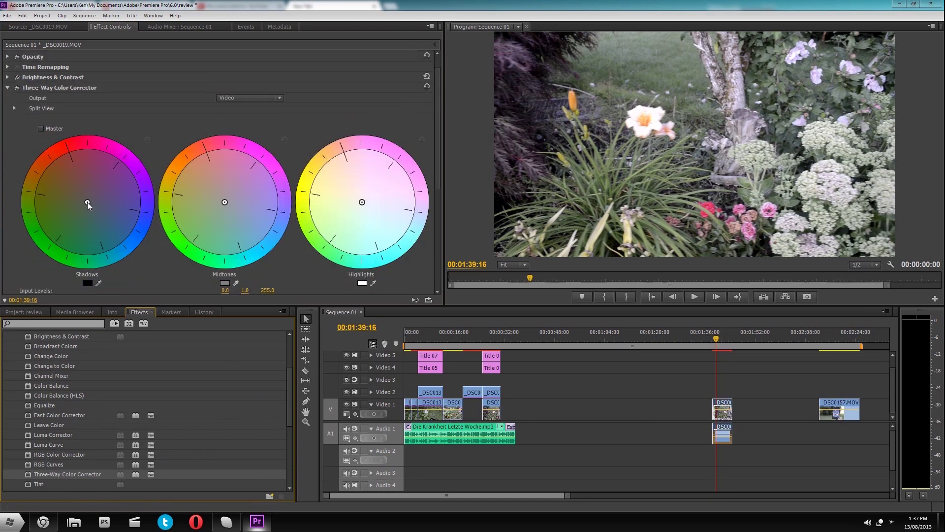
{"action": "mouse_move", "coordinate": [87, 203]}
{"action": "left_mouse_down"}
{"action": "mouse_move", "coordinate": [81, 188]}
{"action": "mouse_move", "coordinate": [86, 206]}
{"action": "left_mouse_up"}
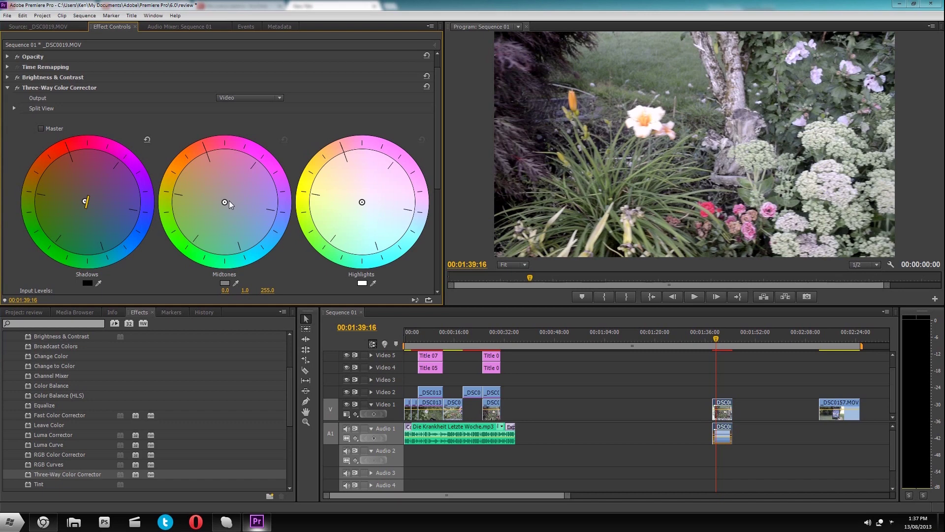
{"action": "left_click_drag", "start_coordinate": [229, 200], "coordinate": [213, 205]}
{"action": "left_click_drag", "start_coordinate": [211, 203], "coordinate": [213, 201]}
{"action": "mouse_move", "coordinate": [362, 202]}
{"action": "left_mouse_down"}
{"action": "mouse_move", "coordinate": [377, 206]}
{"action": "mouse_move", "coordinate": [372, 190]}
{"action": "left_mouse_up"}
- Move the playhead later in the flower clip and raise the output black level to 7.4
{"action": "left_click", "coordinate": [723, 336]}
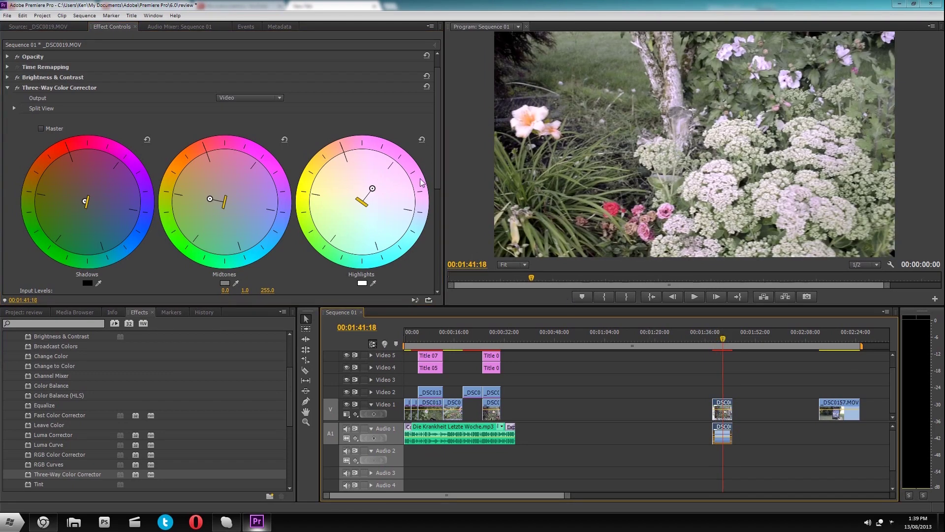
{"action": "scroll", "coordinate": [433, 136], "scroll_direction": "down", "scroll_amount": 4}
{"action": "mouse_move", "coordinate": [20, 158]}
{"action": "left_mouse_down"}
{"action": "mouse_move", "coordinate": [65, 168]}
{"action": "mouse_move", "coordinate": [44, 170]}
{"action": "mouse_move", "coordinate": [53, 169]}
{"action": "left_mouse_up"}
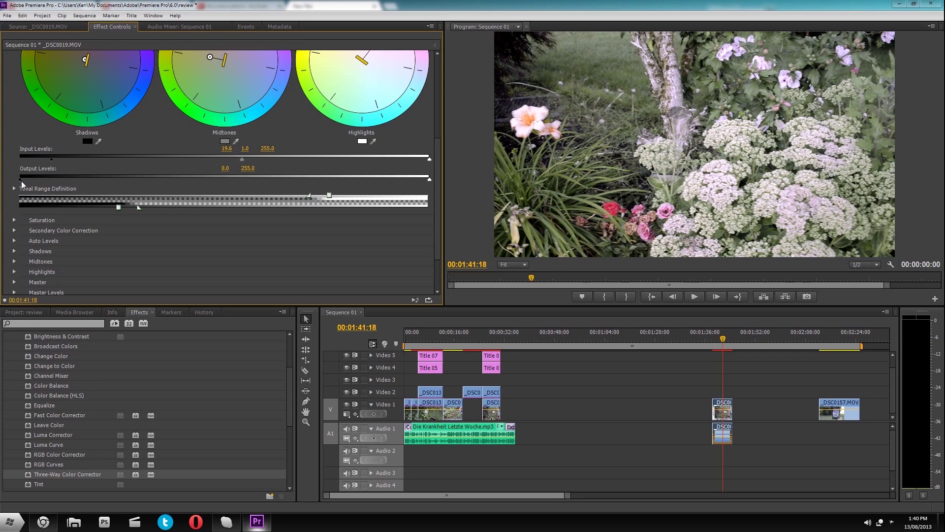
{"action": "mouse_move", "coordinate": [20, 181]}
{"action": "left_mouse_down"}
{"action": "mouse_move", "coordinate": [46, 182]}
{"action": "mouse_move", "coordinate": [32, 181]}
{"action": "left_mouse_up"}
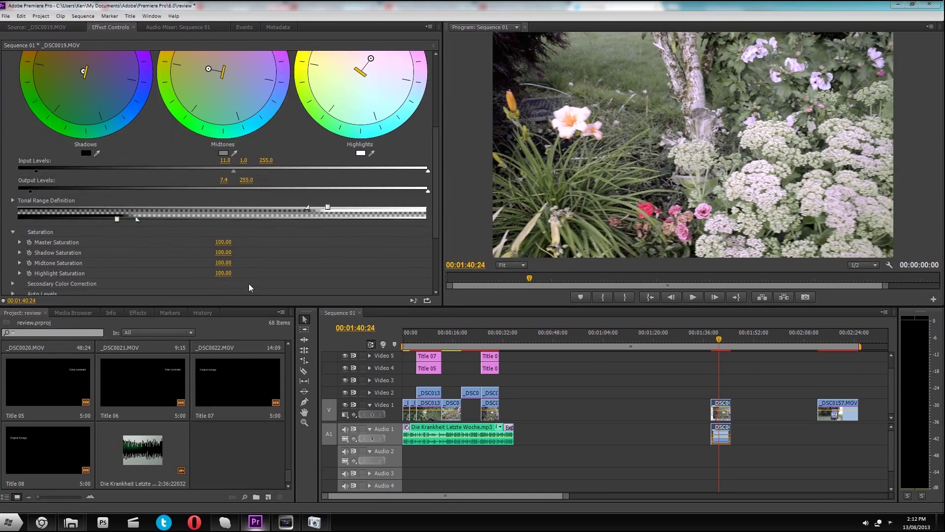
{"action": "scroll", "coordinate": [247, 281], "scroll_direction": "down", "scroll_amount": 2}
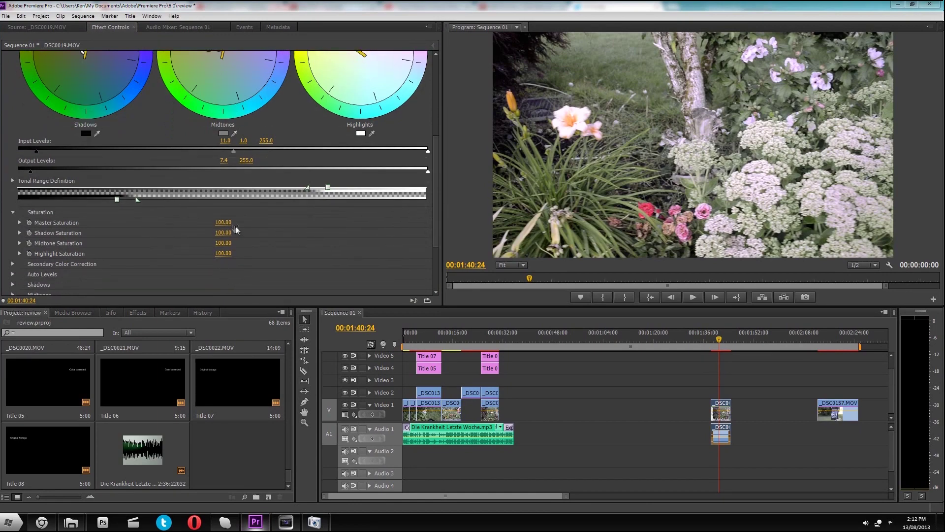
{"action": "scroll", "coordinate": [233, 225], "scroll_direction": "down", "scroll_amount": 1}
- Set Master and Midtone Saturation to 140
{"action": "left_click", "coordinate": [223, 212]}
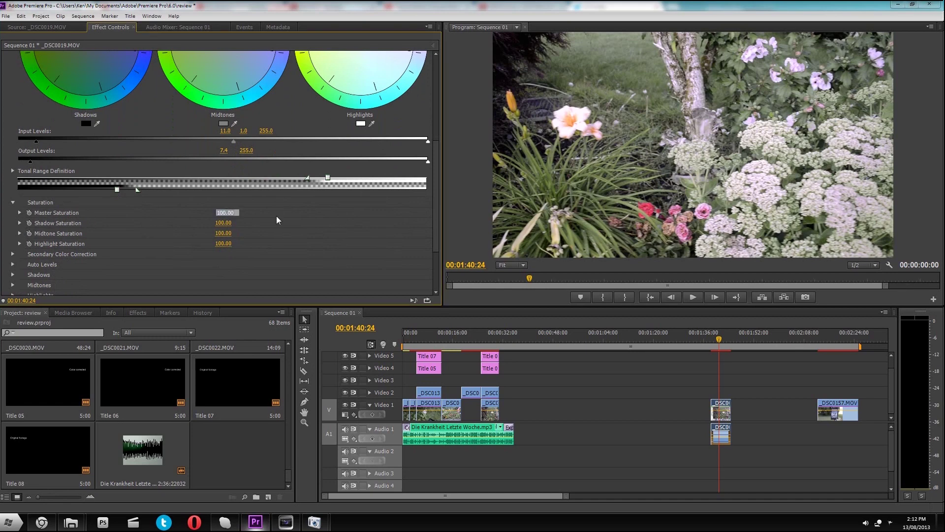
{"action": "type", "text": "1"}
{"action": "type", "text": "40"}
{"action": "key", "text": "Return"}
{"action": "left_click", "coordinate": [222, 232]}
{"action": "type", "text": "14"}
{"action": "type", "text": "0"}
{"action": "key", "text": "Return"}
- Set Shadow and Highlight Saturation to 130 and collapse the Saturation group
{"action": "left_click", "coordinate": [227, 223]}
{"action": "type", "text": "1"}
{"action": "type", "text": "0"}
{"action": "key", "text": "Return"}
{"action": "left_click", "coordinate": [226, 243]}
{"action": "type", "text": "130"}
{"action": "key", "text": "Return"}
{"action": "left_click", "coordinate": [12, 203]}
{"action": "scroll", "coordinate": [76, 258], "scroll_direction": "up", "scroll_amount": 2}
{"action": "scroll", "coordinate": [78, 274], "scroll_direction": "up", "scroll_amount": 3}
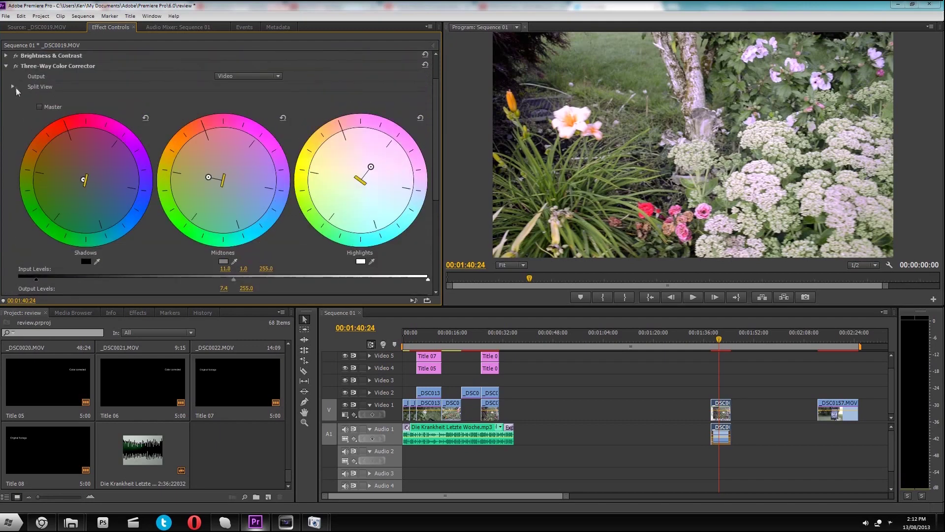
- Collapse the Three-Way Color Corrector and play the graded flower clip through to 00:01:44:02
{"action": "left_click", "coordinate": [13, 85]}
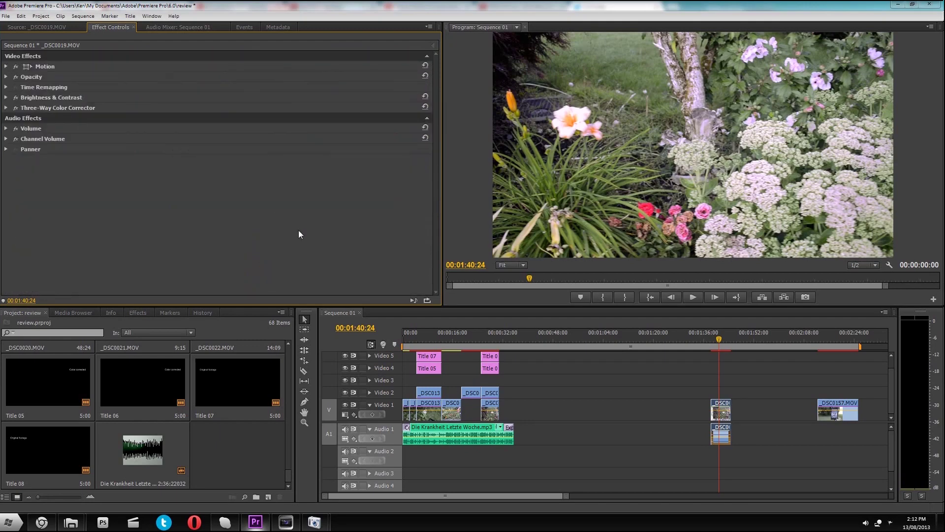
{"action": "left_click_drag", "start_coordinate": [719, 338], "coordinate": [715, 337]}
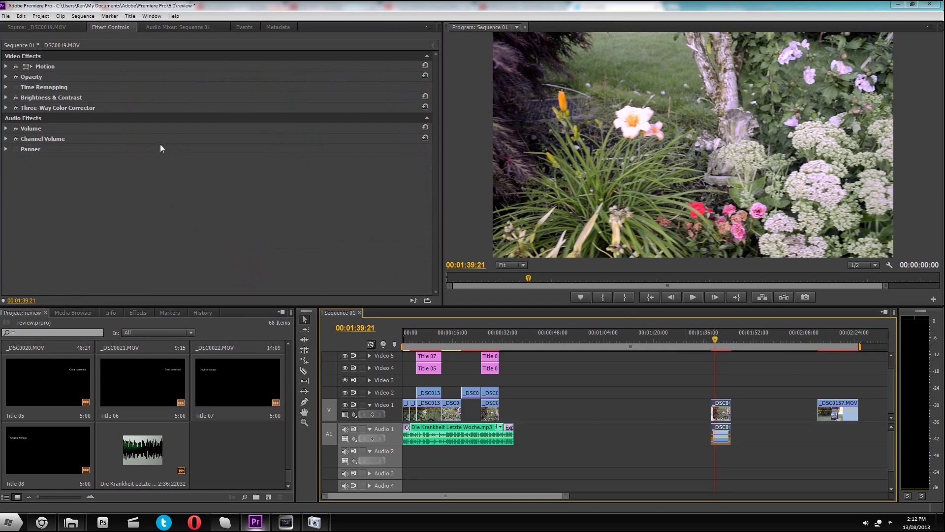
{"action": "left_click", "coordinate": [690, 296]}
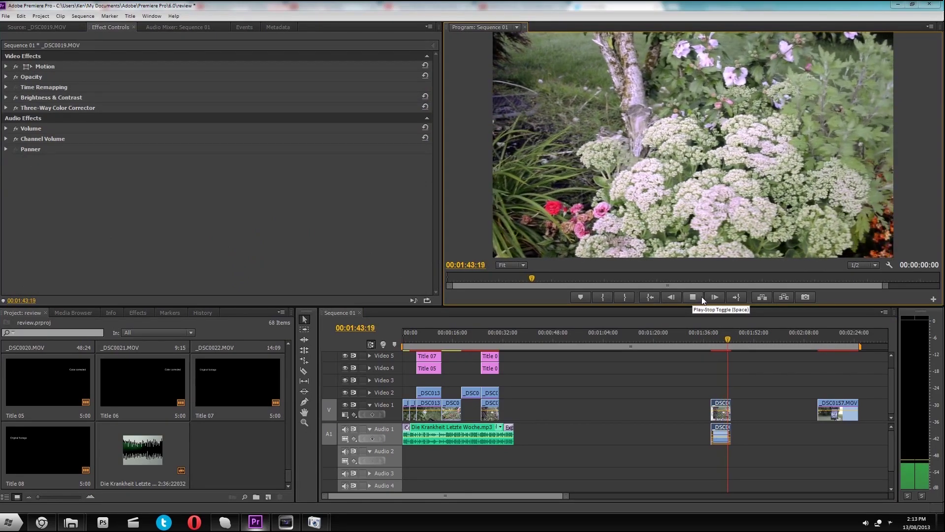
{"action": "left_click", "coordinate": [701, 296]}
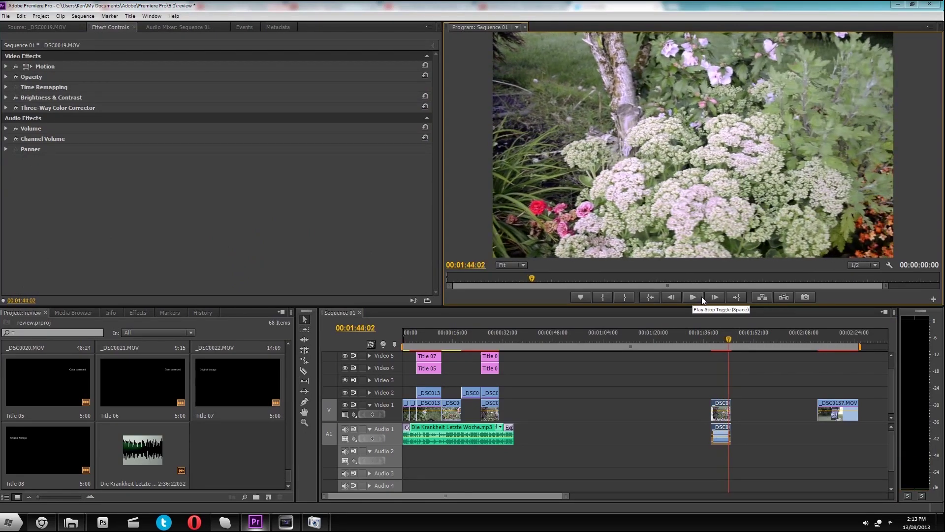
- Turn off Three-Way Color Corrector and Brightness & Contrast, then play the uncorrected flower clip
{"action": "left_click", "coordinate": [720, 338]}
{"action": "left_click", "coordinate": [15, 107]}
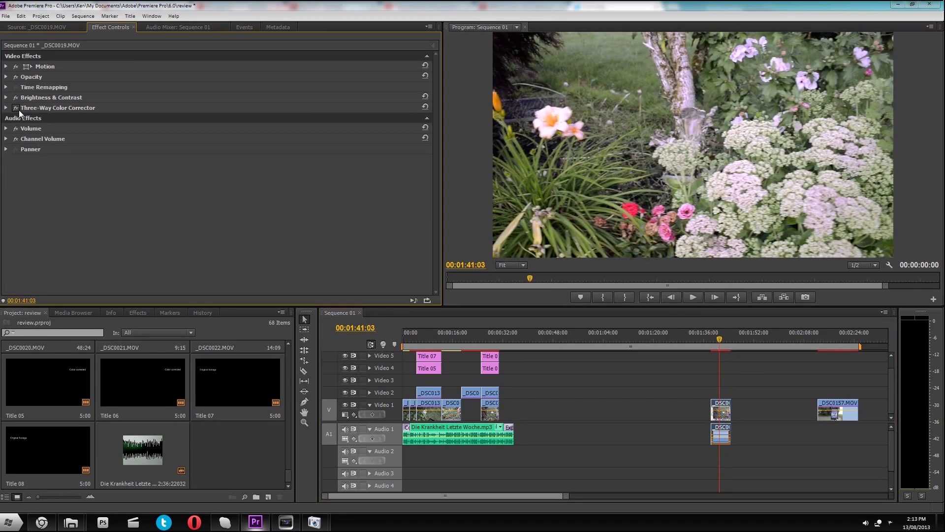
{"action": "left_click", "coordinate": [14, 97]}
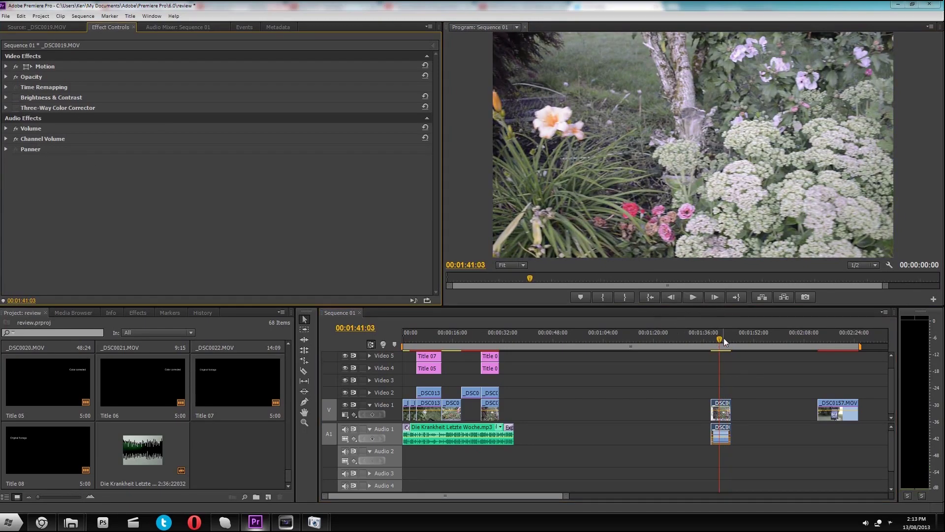
{"action": "left_click_drag", "start_coordinate": [720, 338], "coordinate": [714, 338]}
{"action": "left_click", "coordinate": [691, 297]}
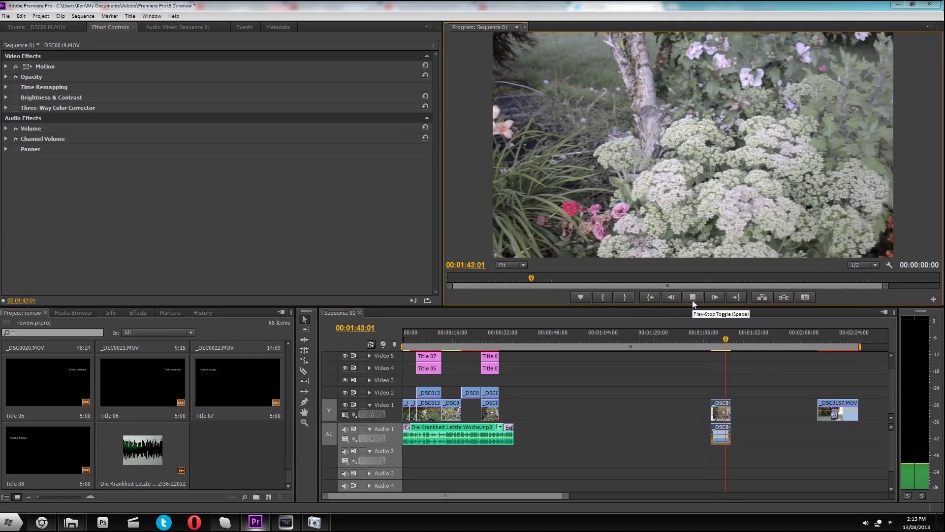
{"action": "left_click", "coordinate": [692, 300]}
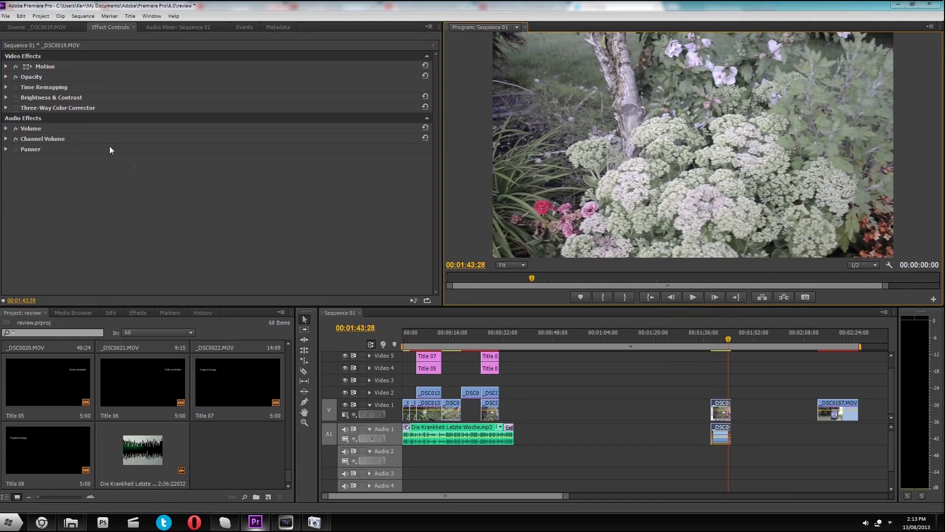
- Turn the colour correction back on and replay the clip from 01:38 to 00:01:45:15
{"action": "left_click", "coordinate": [14, 108]}
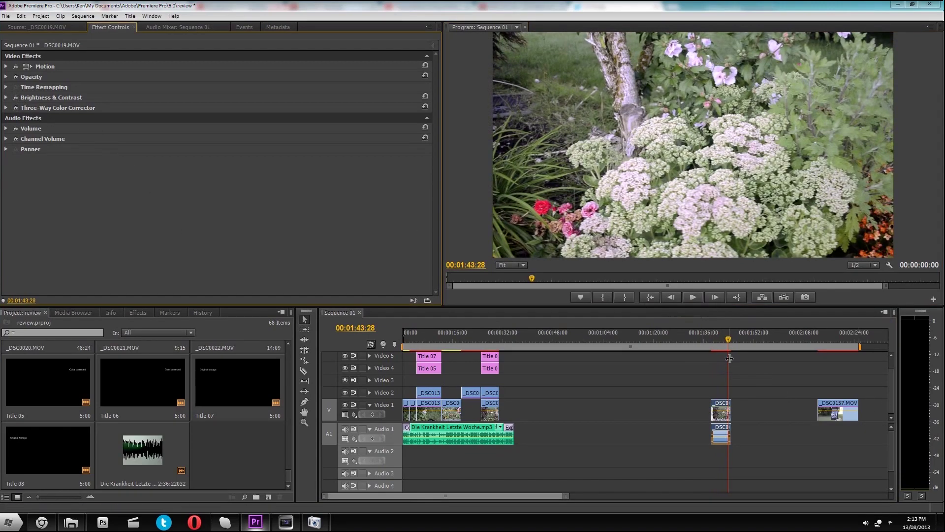
{"action": "left_click", "coordinate": [713, 335]}
{"action": "left_click", "coordinate": [693, 298]}
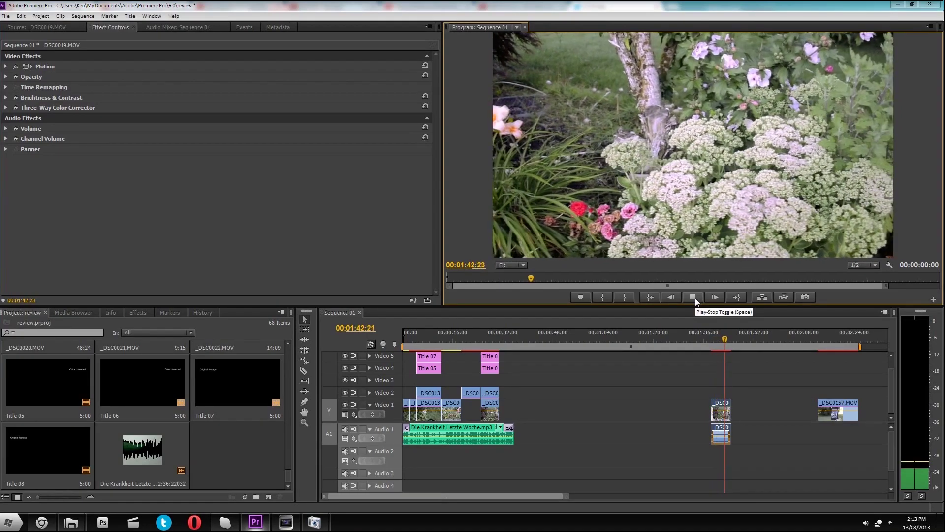
{"action": "left_click", "coordinate": [722, 413]}
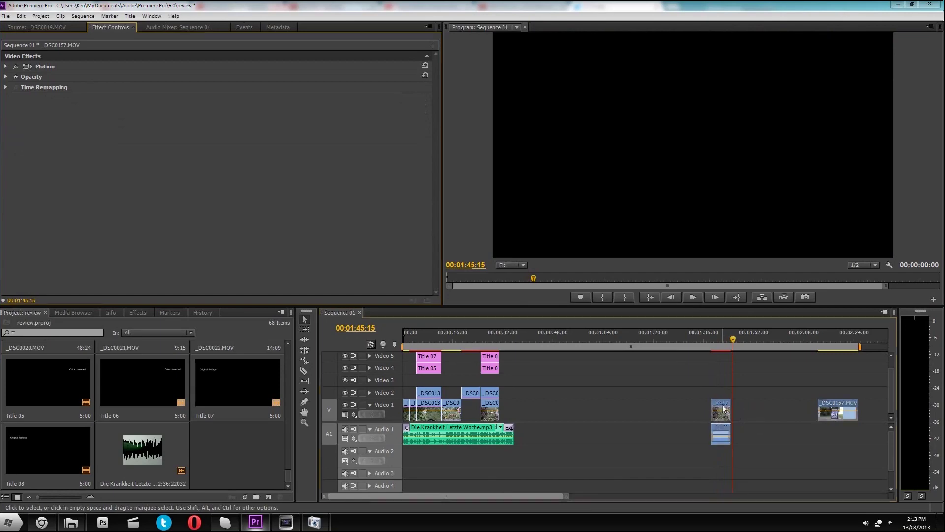
- Copy the Three-Way Color Corrector effect from the flower-garden clip _DSC0019
{"action": "left_click", "coordinate": [719, 334]}
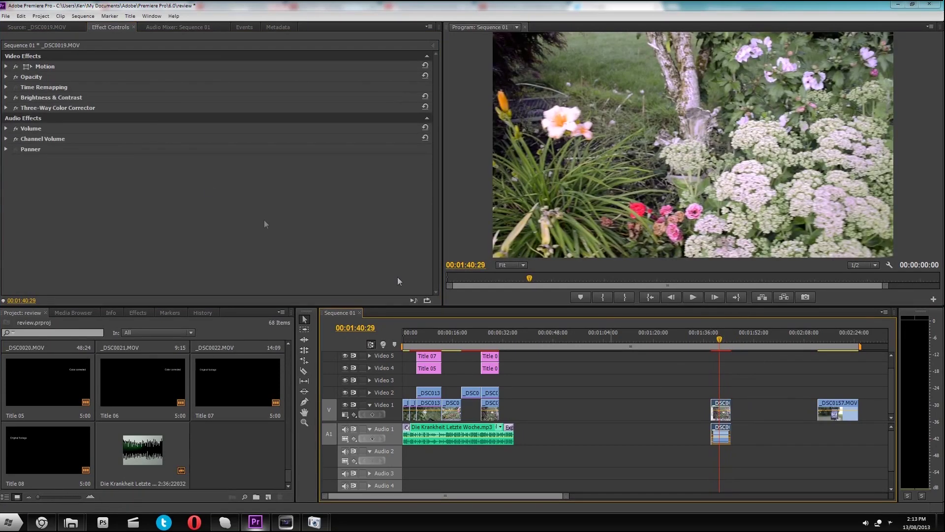
{"action": "left_click", "coordinate": [70, 111]}
{"action": "right_click", "coordinate": [85, 105]}
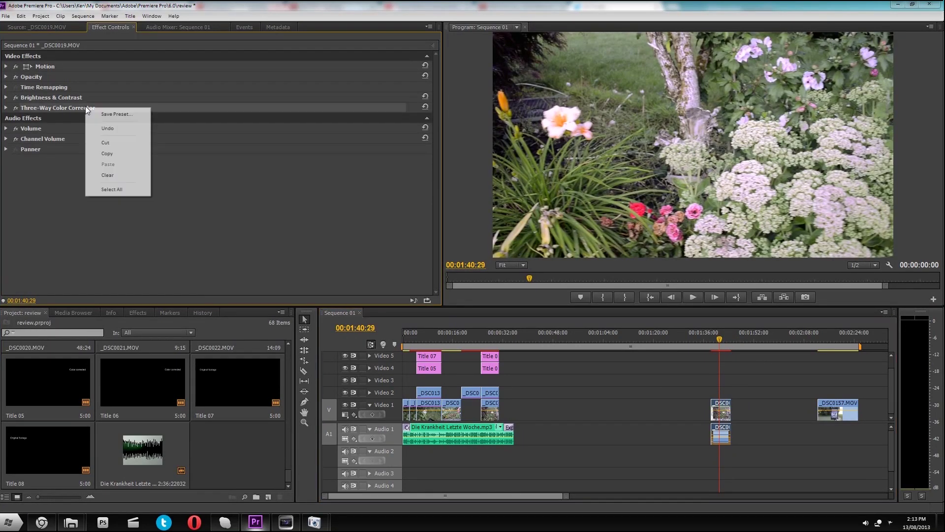
{"action": "left_click", "coordinate": [106, 154]}
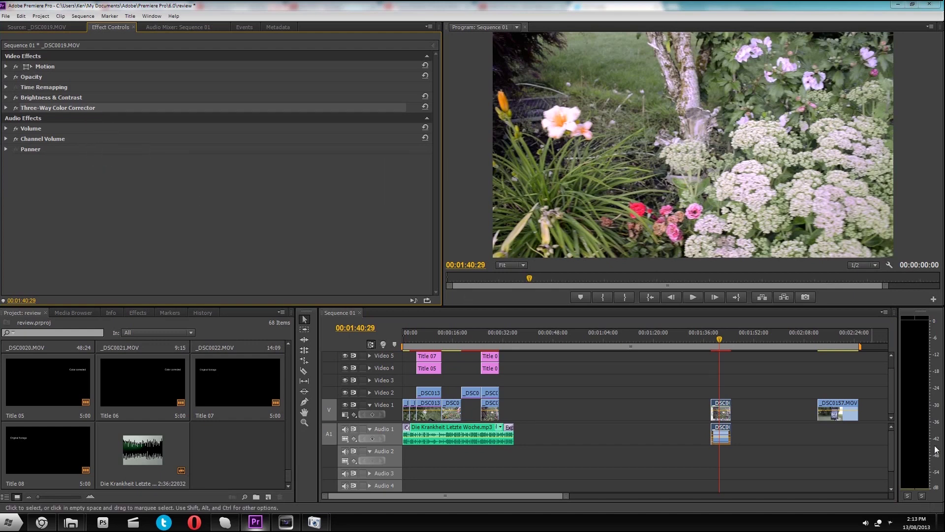
- Paste the corrector onto tablet clip _DSC0157.MOV at 00:02:18:10 and expand its settings
{"action": "left_click_drag", "start_coordinate": [828, 331], "coordinate": [838, 333]}
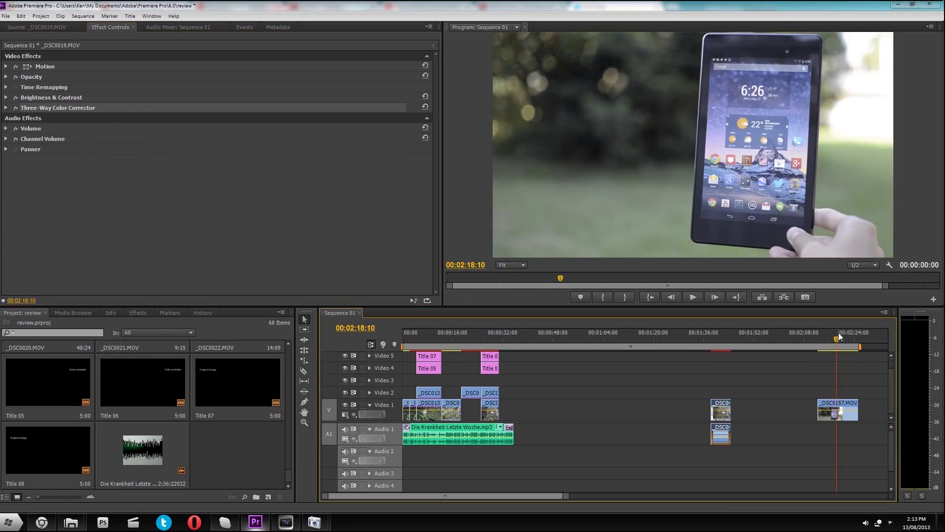
{"action": "left_click_drag", "start_coordinate": [837, 332], "coordinate": [836, 333]}
{"action": "left_click", "coordinate": [848, 404]}
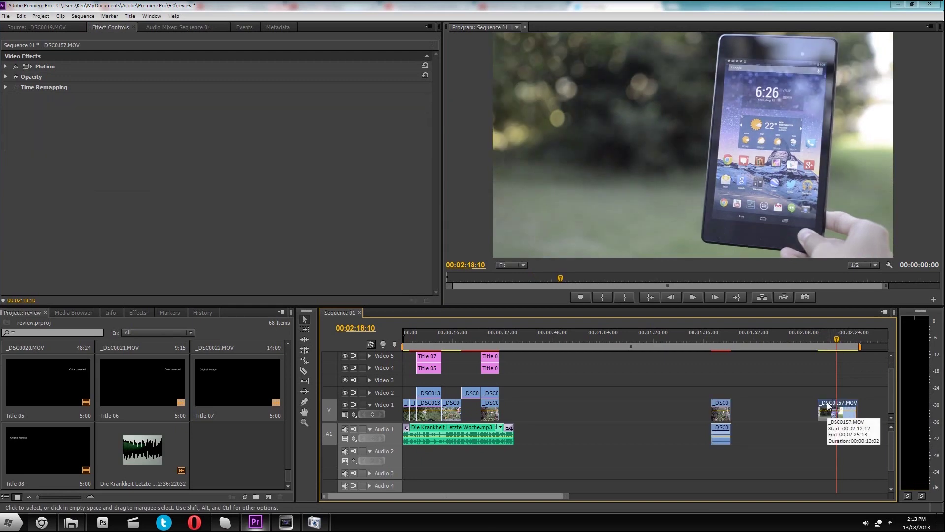
{"action": "key", "text": "ctrl+alt+v"}
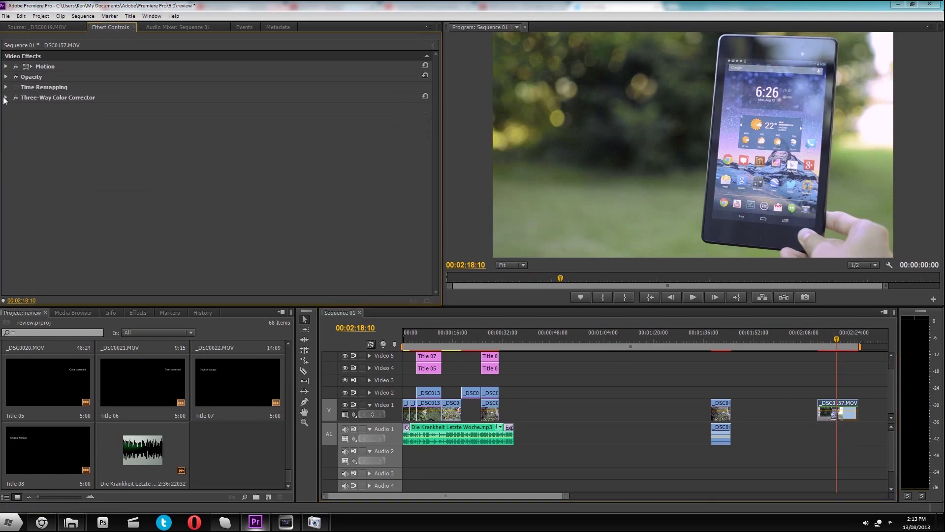
{"action": "left_click", "coordinate": [5, 98]}
{"action": "left_click", "coordinate": [5, 97]}
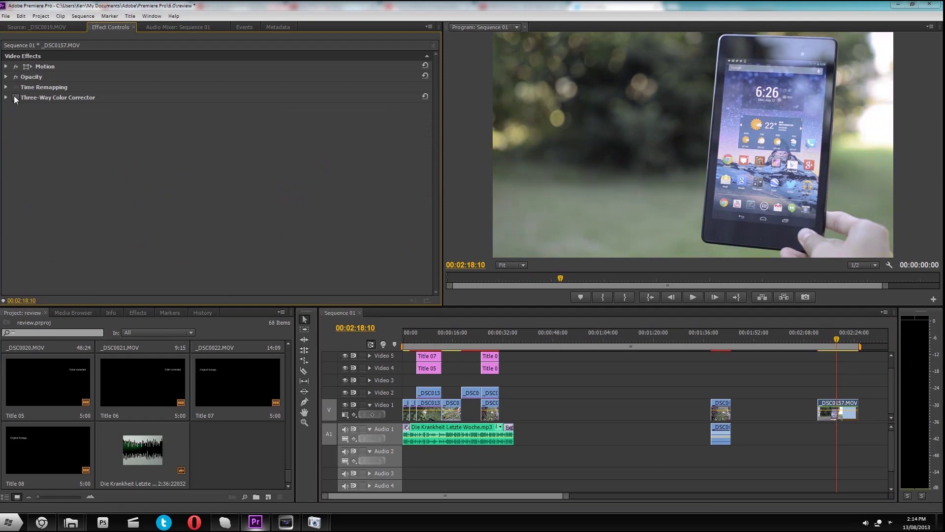
{"action": "left_click", "coordinate": [15, 98]}
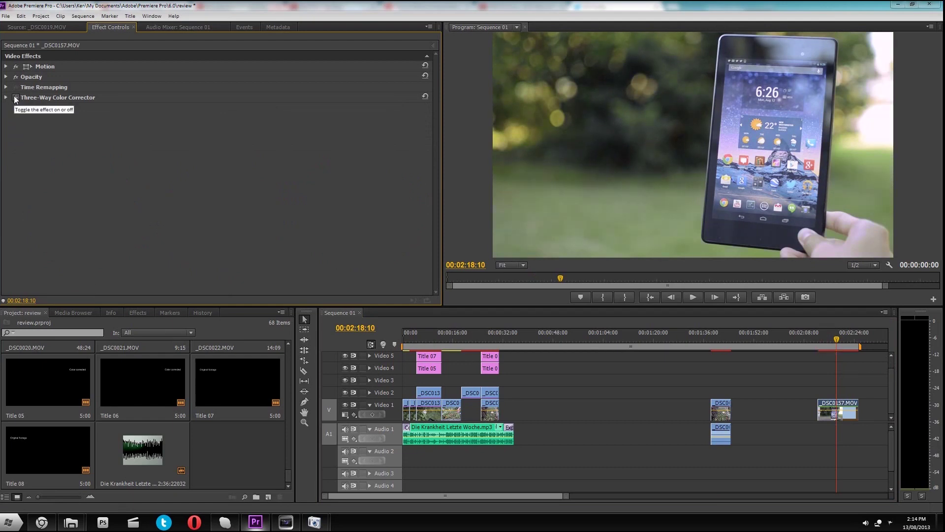
{"action": "left_click", "coordinate": [15, 99]}
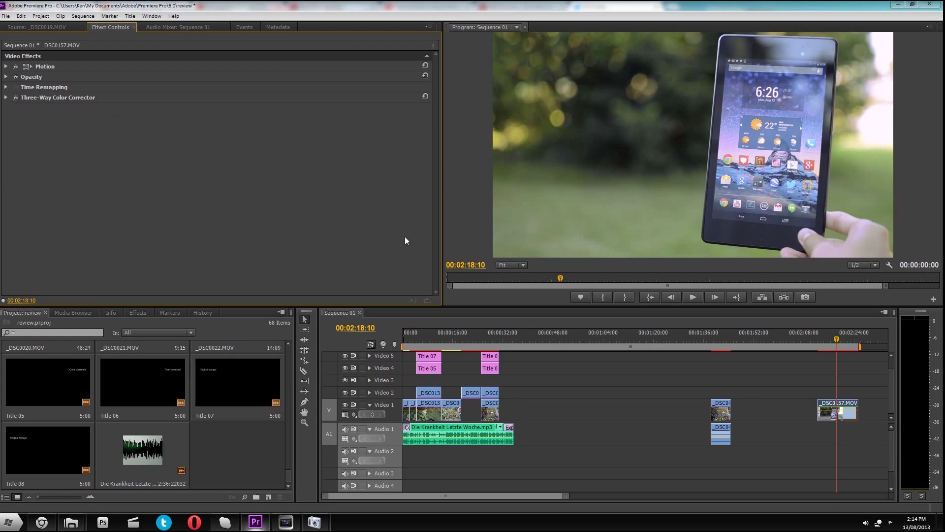